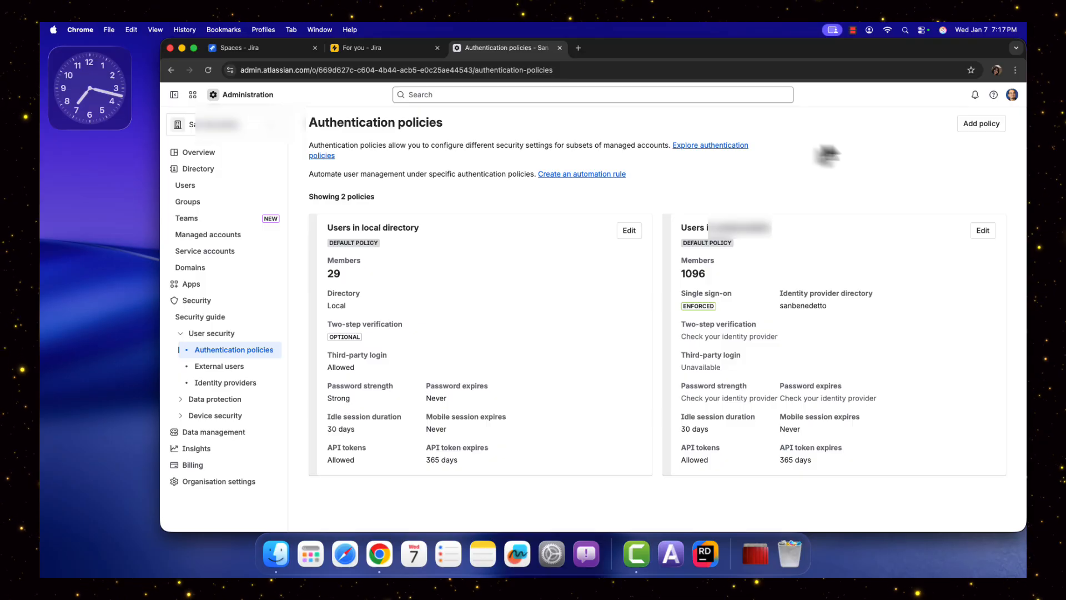
Add a new authentication policy for the Local directory named "Non-Billable- Service Account".
{"action": "left_click_drag", "start_coordinate": [356, 146], "coordinate": [526, 161]}
{"action": "left_click", "coordinate": [864, 192]}
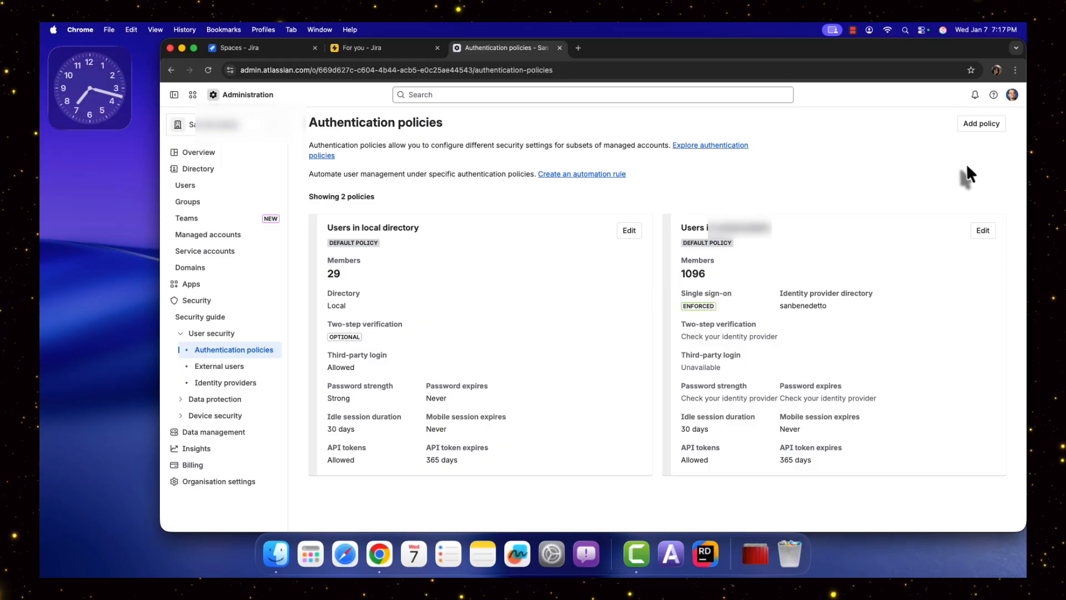
{"action": "left_click", "coordinate": [981, 126]}
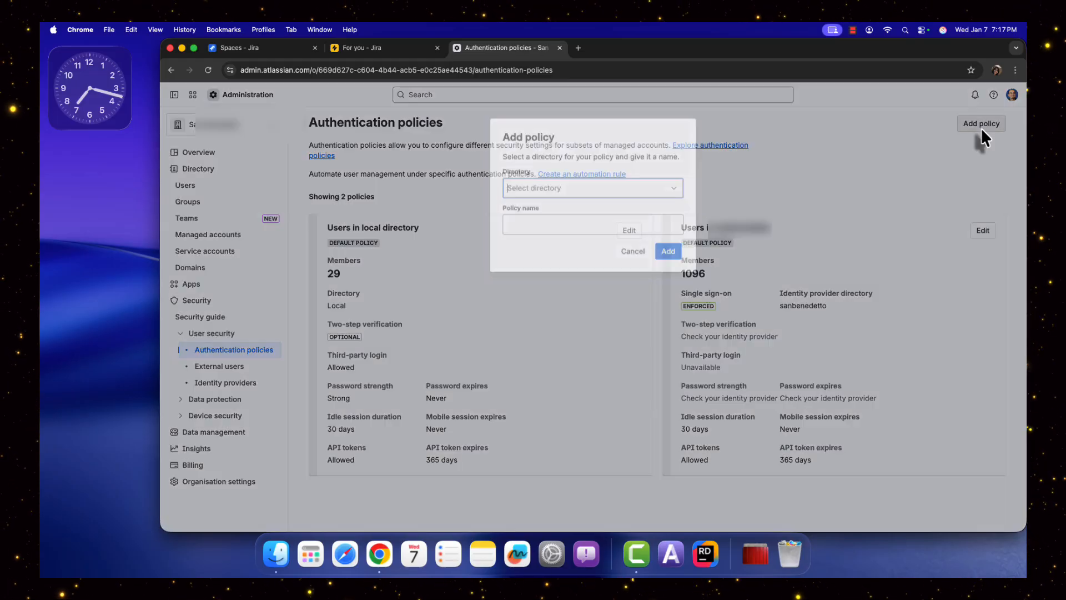
{"action": "left_click", "coordinate": [597, 186]}
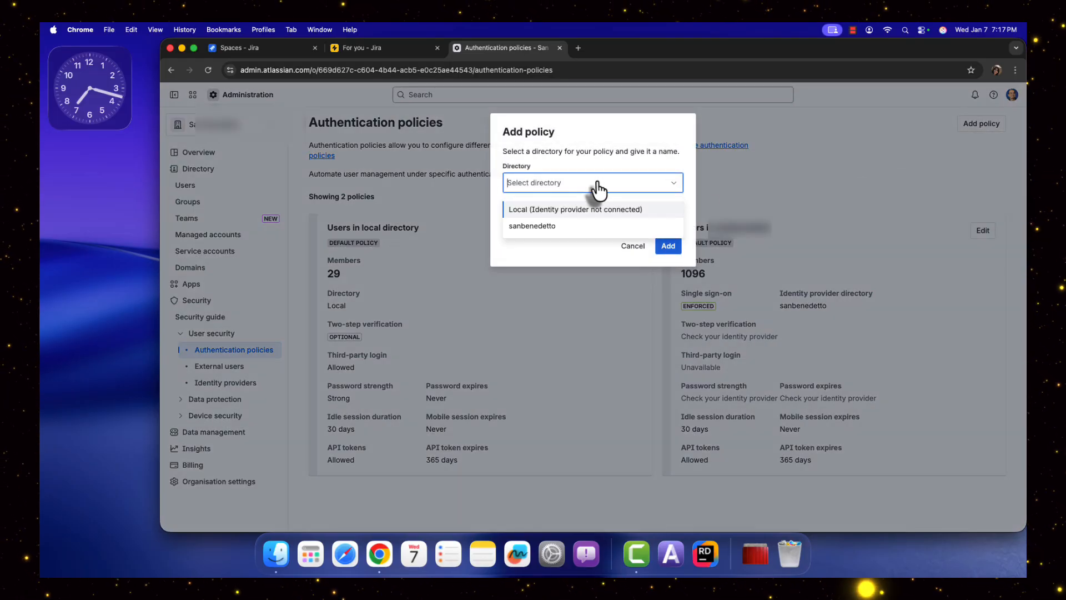
{"action": "left_click", "coordinate": [571, 209]}
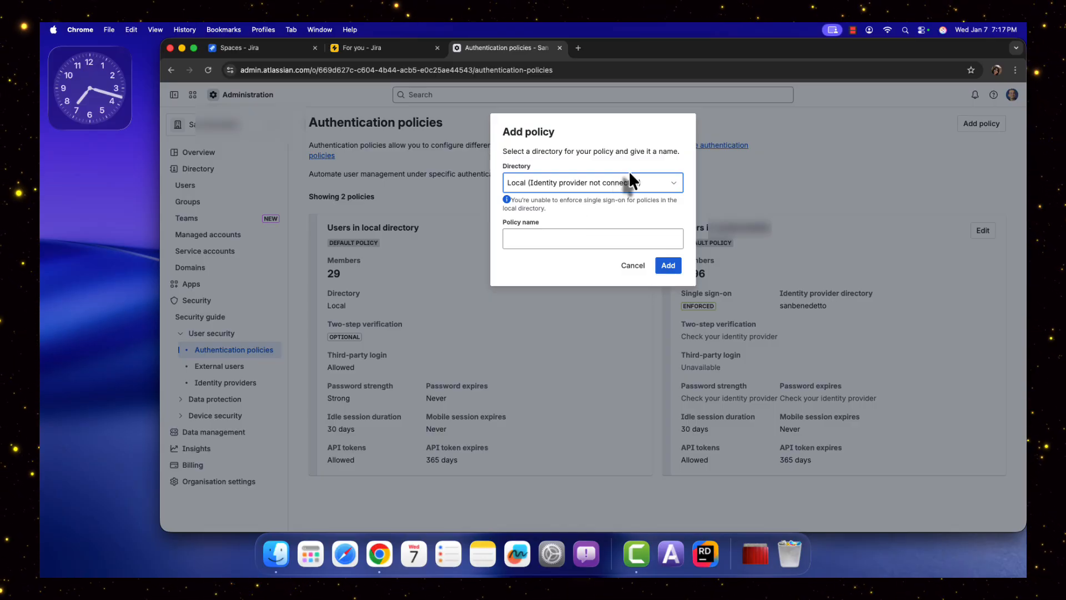
{"action": "left_click", "coordinate": [550, 242]}
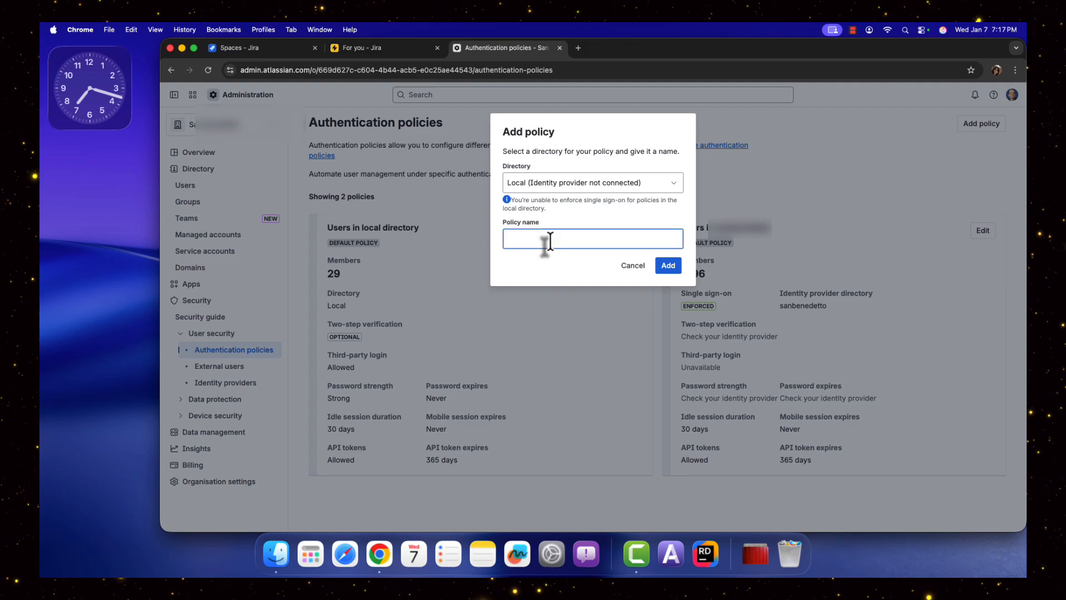
{"action": "type", "text": "Non-Bill"}
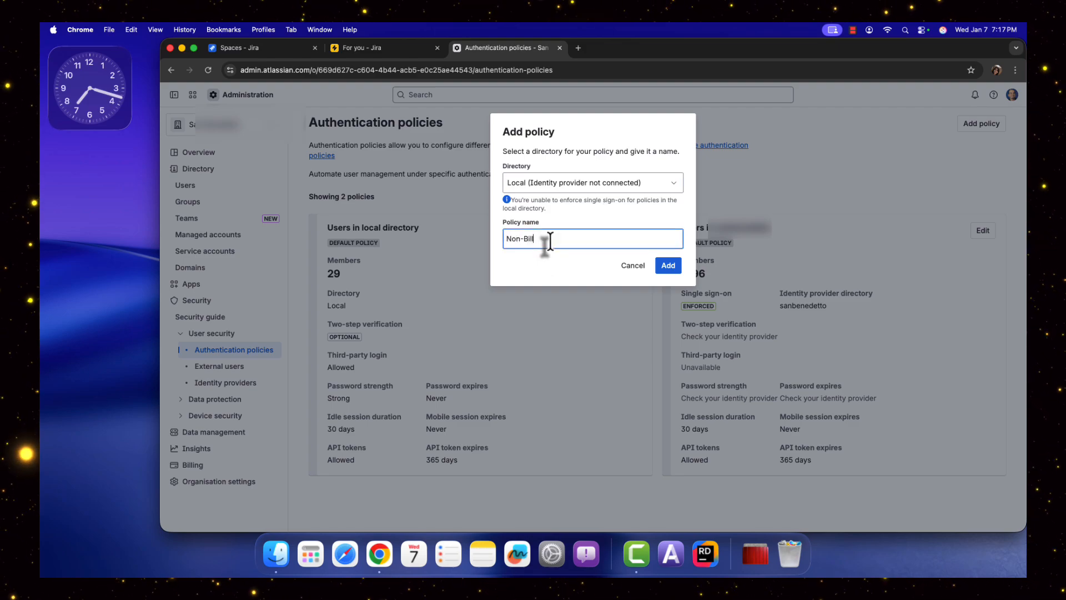
{"action": "type", "text": "able Se"}
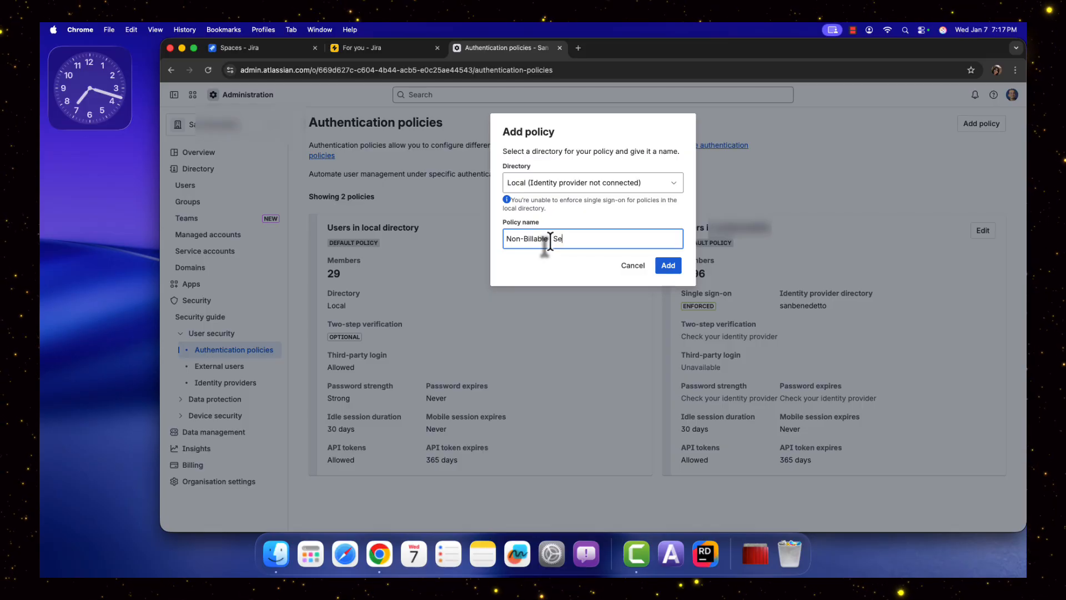
{"action": "type", "text": "rvice Account"}
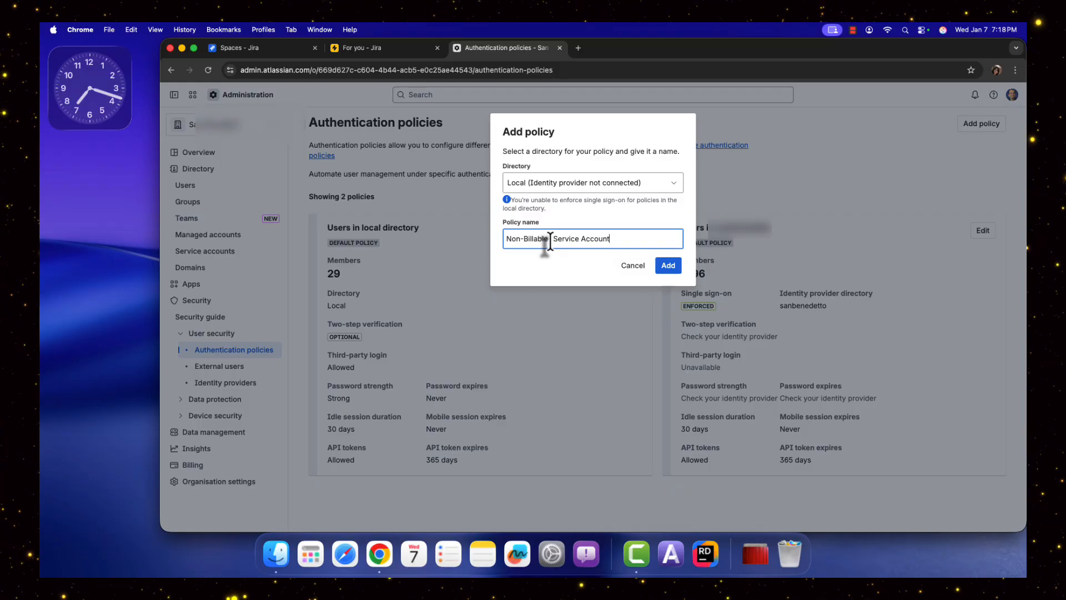
{"action": "left_click", "coordinate": [670, 269]}
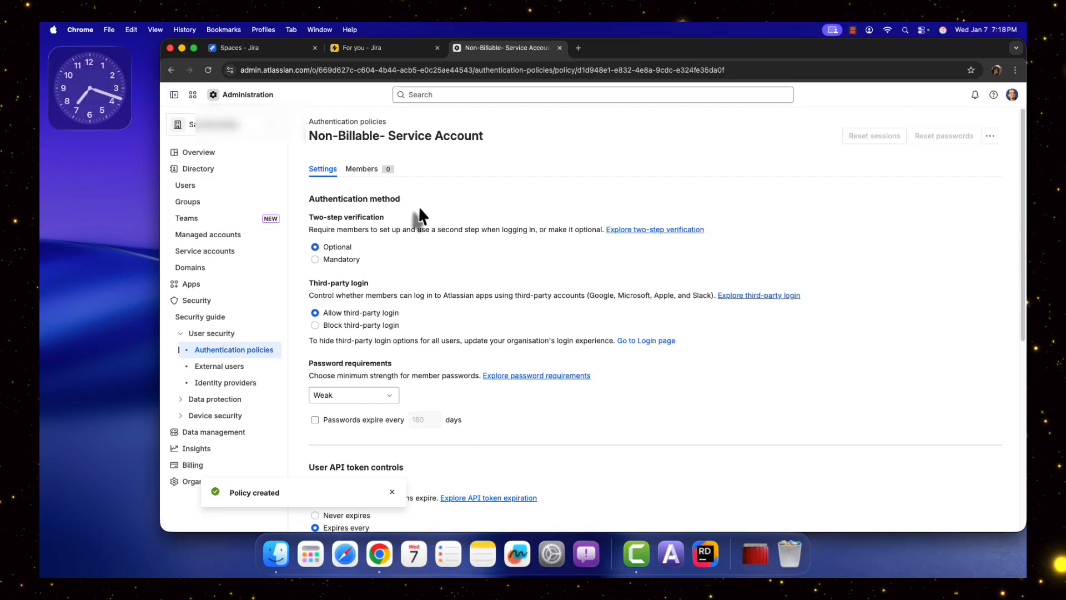
Review the new policy's security settings from authentication method through session controls.
{"action": "scroll", "coordinate": [433, 439], "scroll_direction": "down", "scroll_amount": 2}
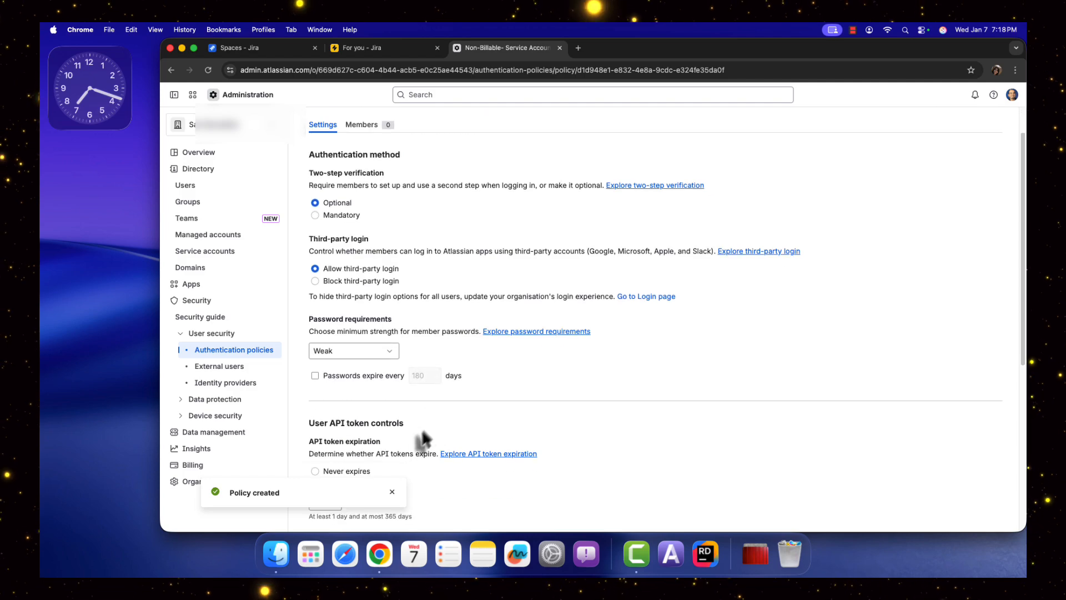
{"action": "scroll", "coordinate": [595, 458], "scroll_direction": "down", "scroll_amount": 5}
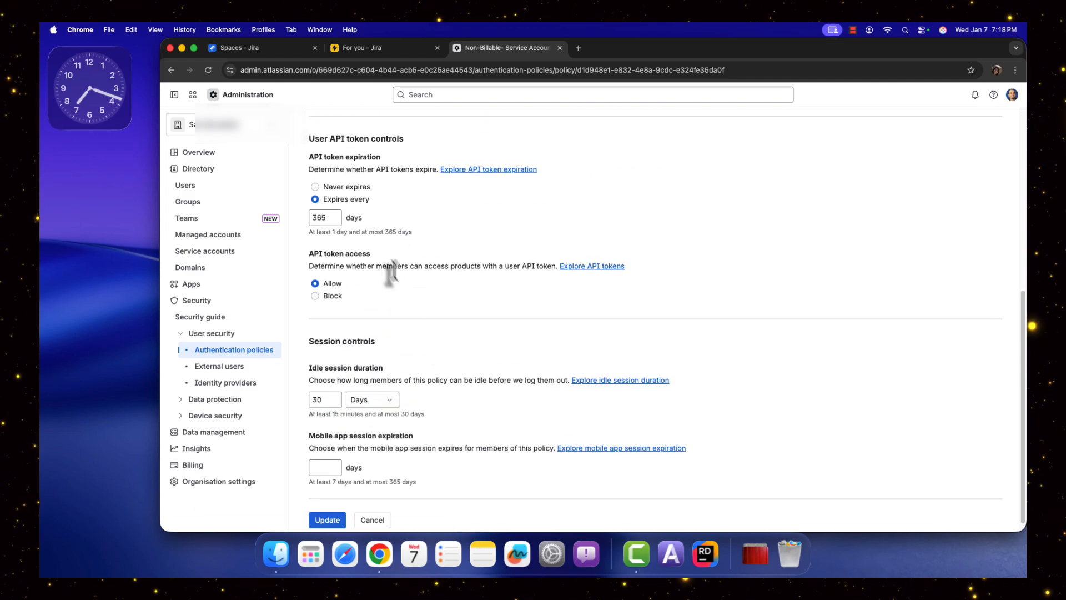
{"action": "scroll", "coordinate": [476, 405], "scroll_direction": "down", "scroll_amount": 1}
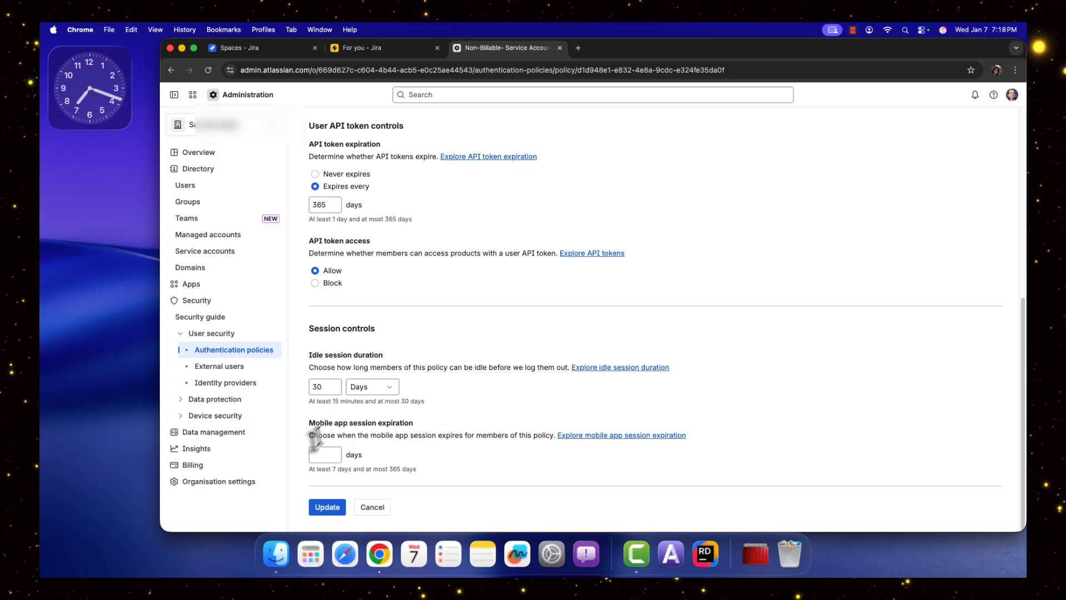
{"action": "left_click_drag", "start_coordinate": [327, 425], "coordinate": [435, 429]}
{"action": "left_click", "coordinate": [766, 245]}
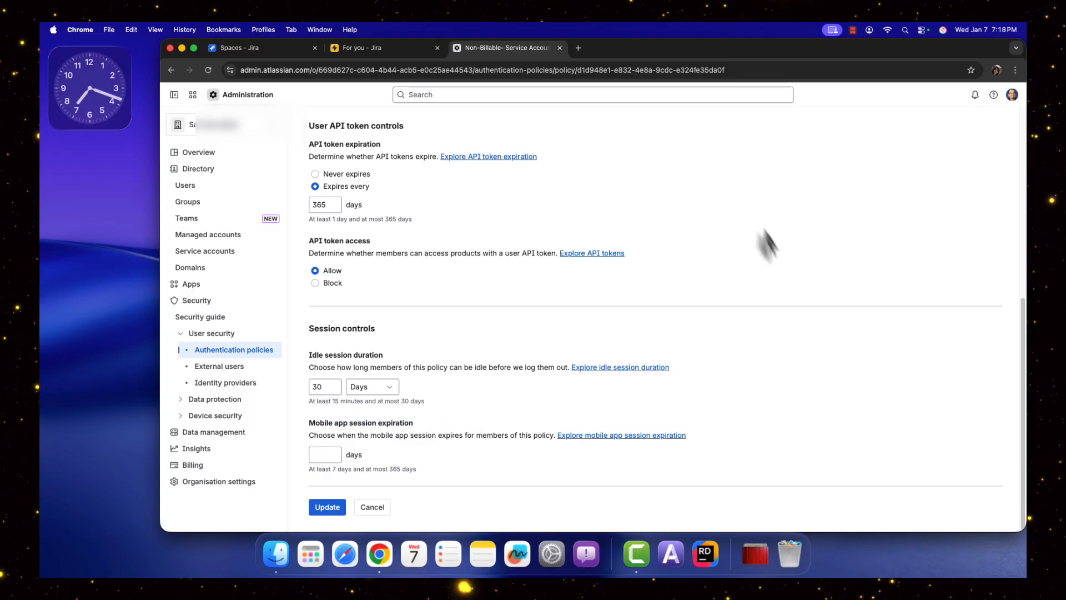
{"action": "scroll", "coordinate": [781, 287], "scroll_direction": "up", "scroll_amount": 6}
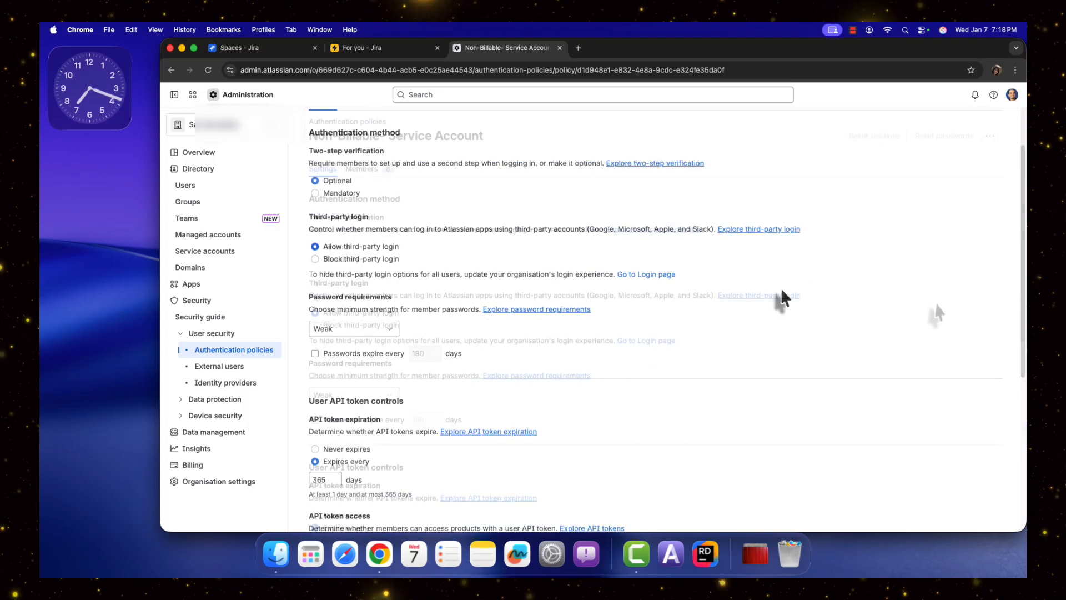
Make the Non-Billable- Service Account policy nonbillable.
{"action": "left_click", "coordinate": [990, 137]}
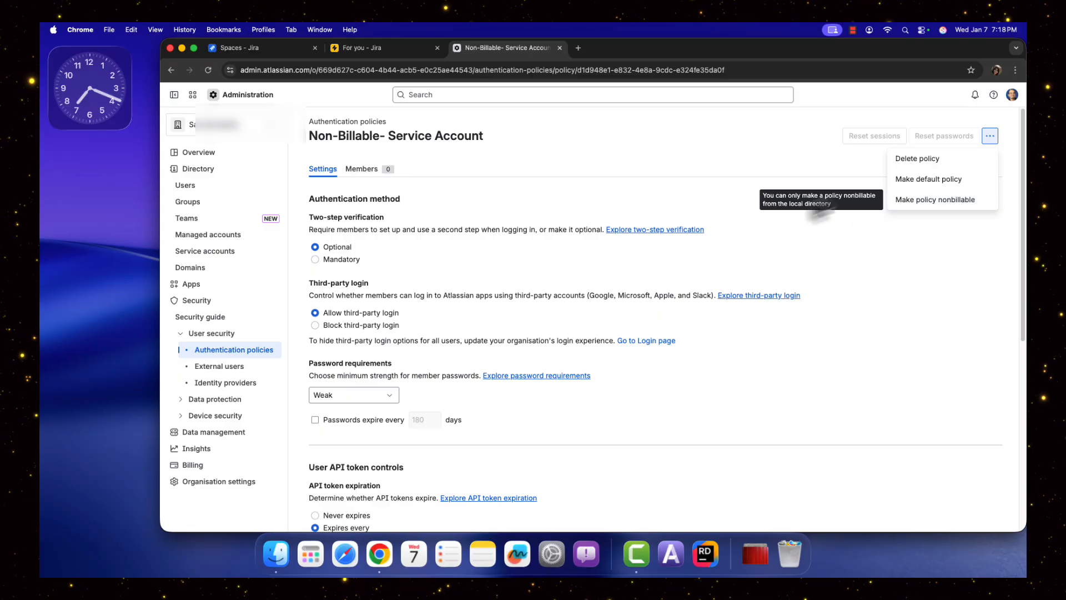
{"action": "left_click", "coordinate": [942, 203]}
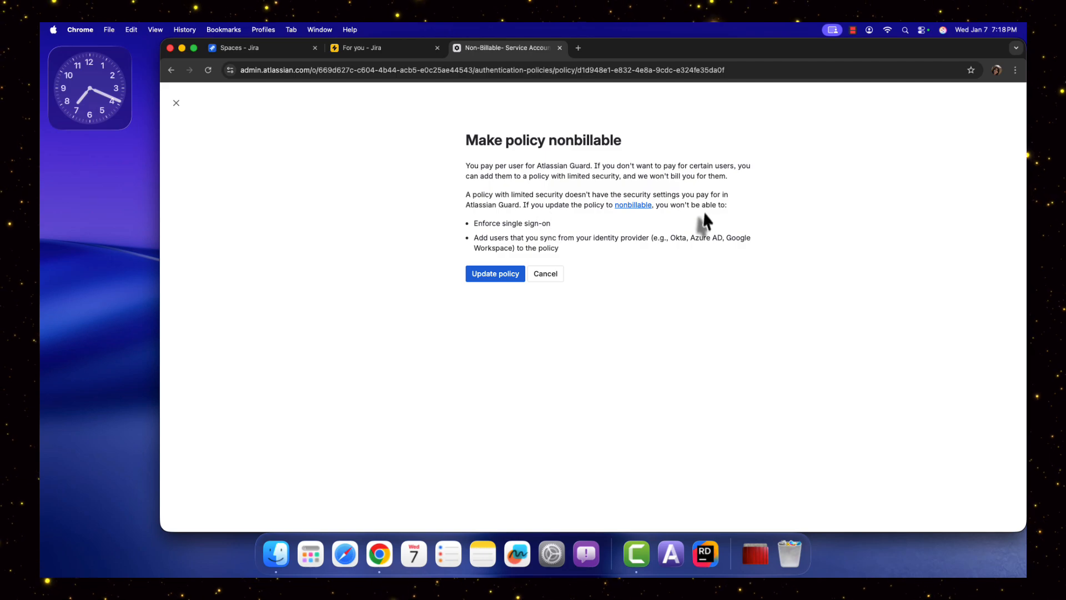
{"action": "left_click_drag", "start_coordinate": [702, 204], "coordinate": [726, 206]}
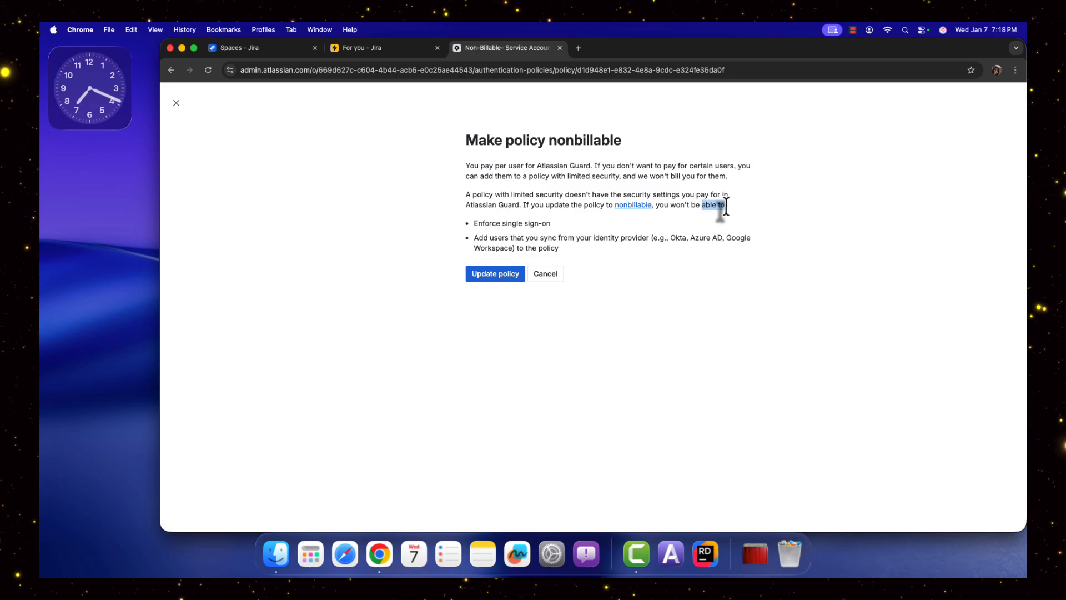
{"action": "left_click", "coordinate": [490, 229]}
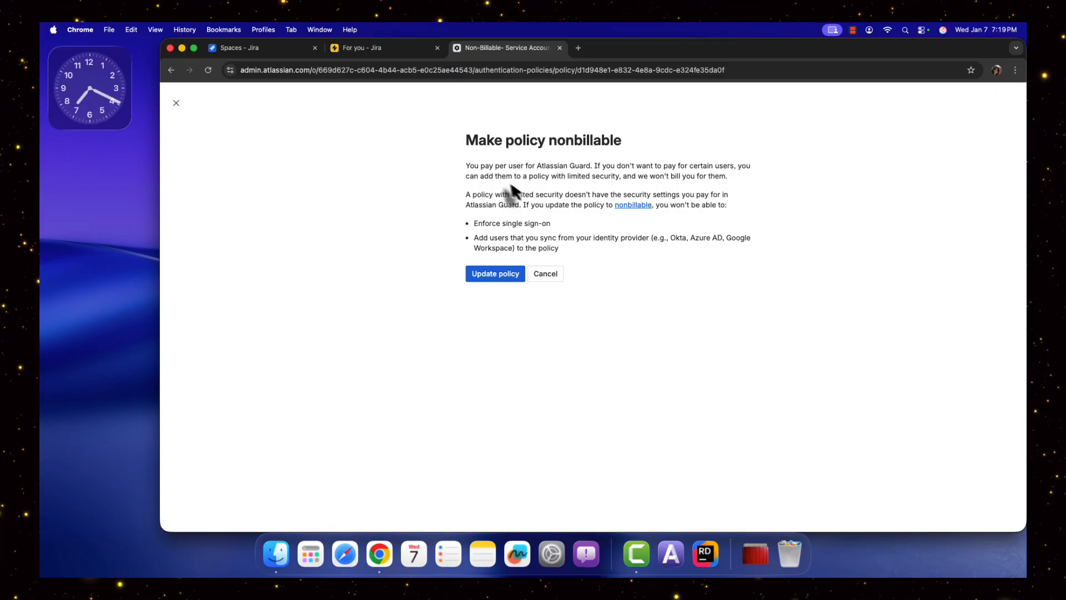
{"action": "left_click_drag", "start_coordinate": [600, 166], "coordinate": [738, 167]}
{"action": "left_click", "coordinate": [468, 182]}
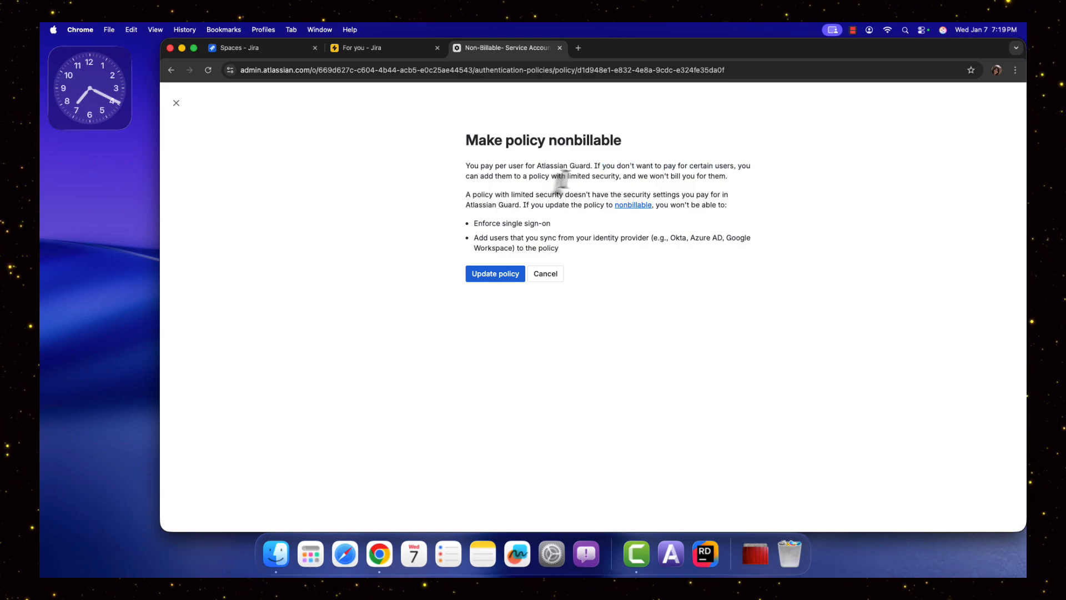
{"action": "left_click", "coordinate": [493, 278]}
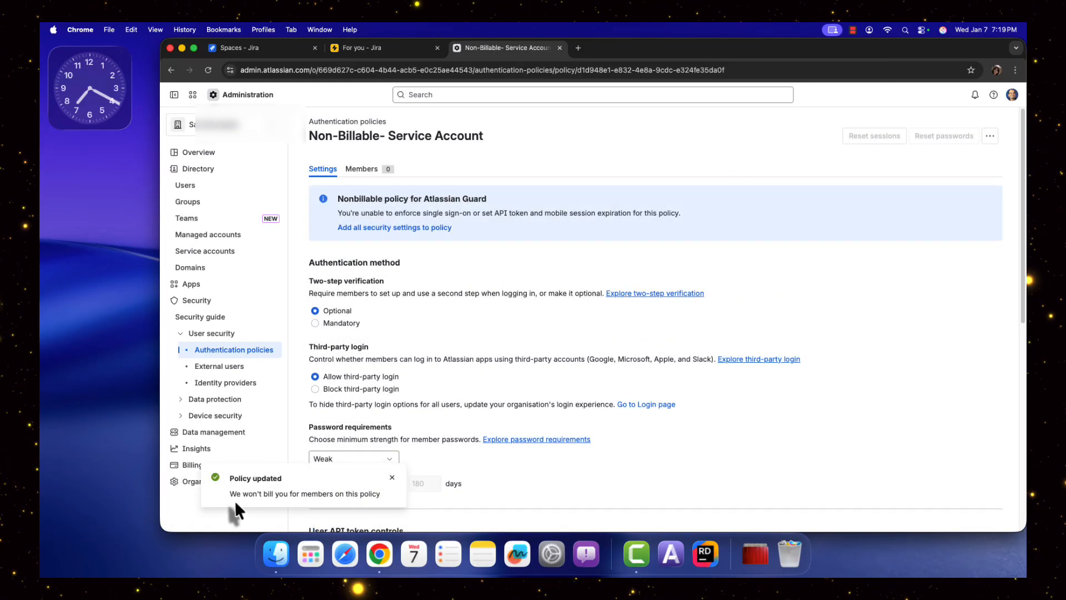
Open the policy's members list.
{"action": "left_click", "coordinate": [392, 478]}
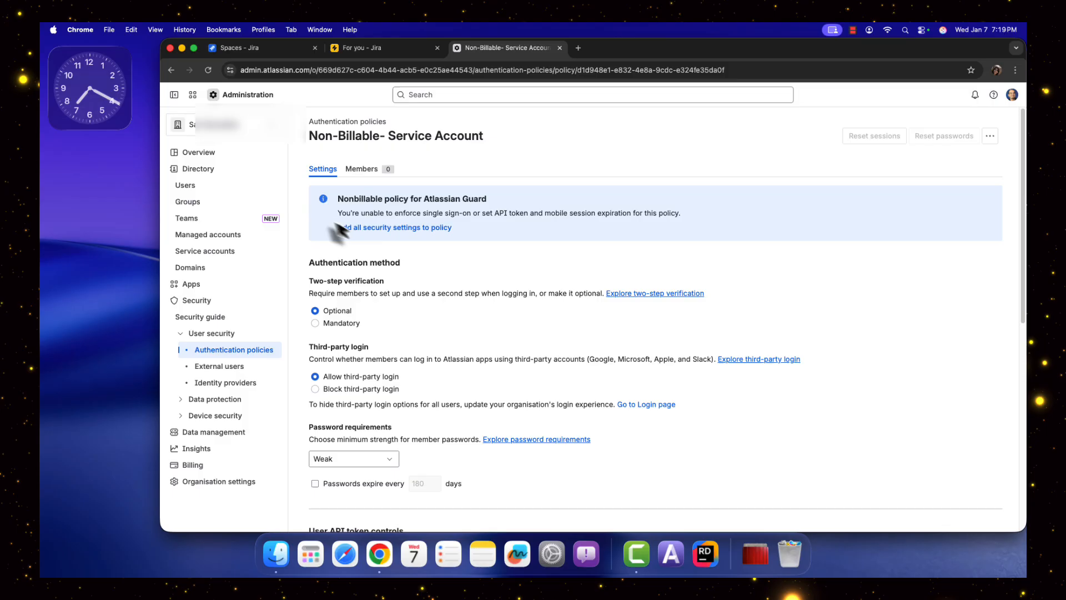
{"action": "left_click", "coordinate": [362, 169]}
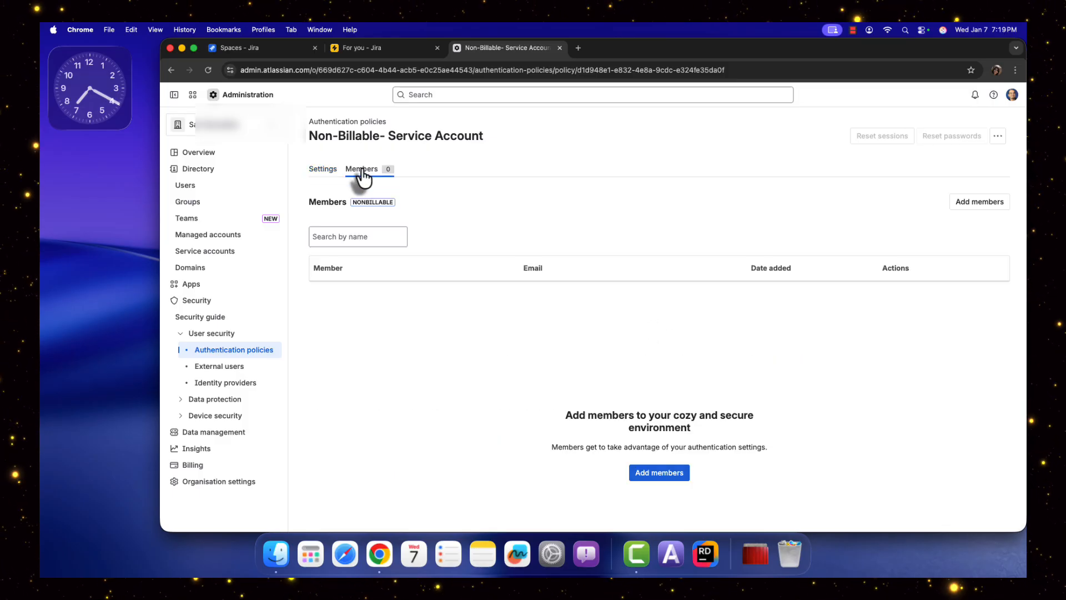
{"action": "mouse_move", "coordinate": [360, 202]}
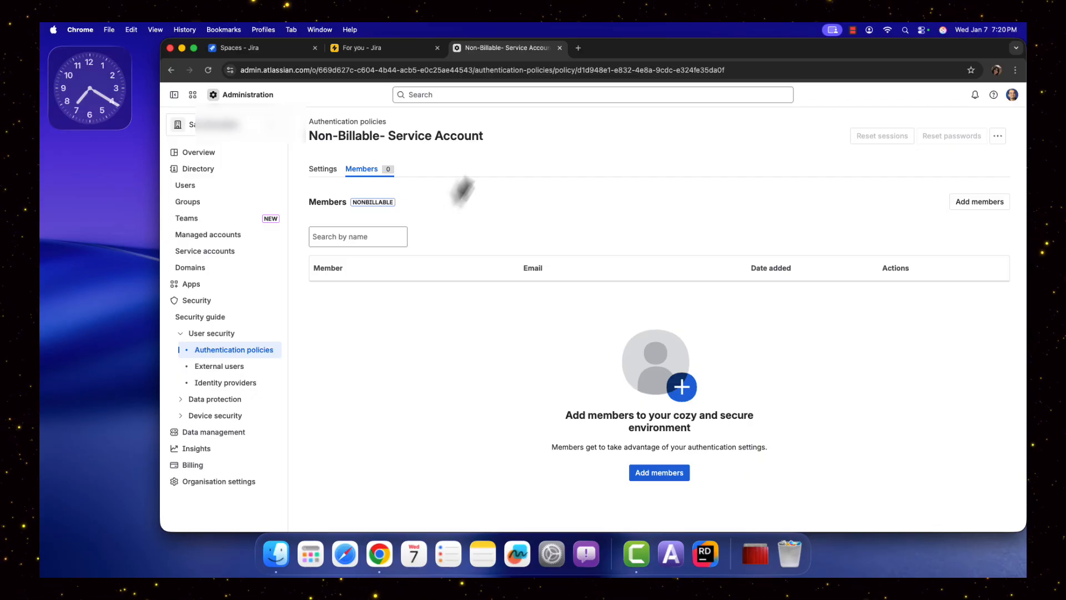
{"action": "mouse_move", "coordinate": [393, 210]}
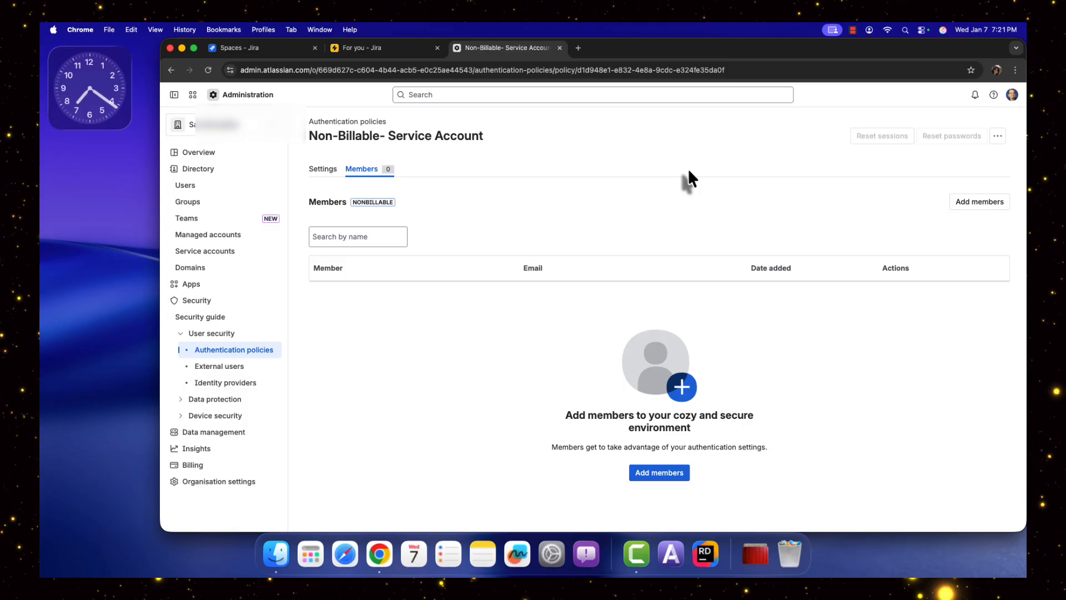
Open the Users in local directory policy and view its additional policy actions.
{"action": "left_click", "coordinate": [245, 351]}
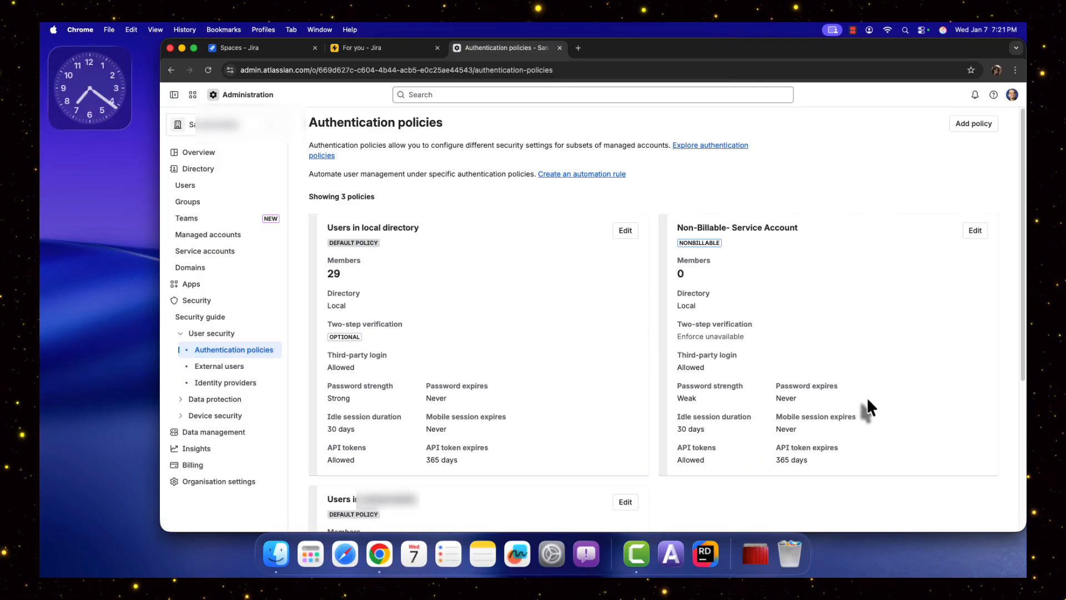
{"action": "scroll", "coordinate": [868, 398], "scroll_direction": "down", "scroll_amount": 1}
{"action": "left_click", "coordinate": [625, 212]}
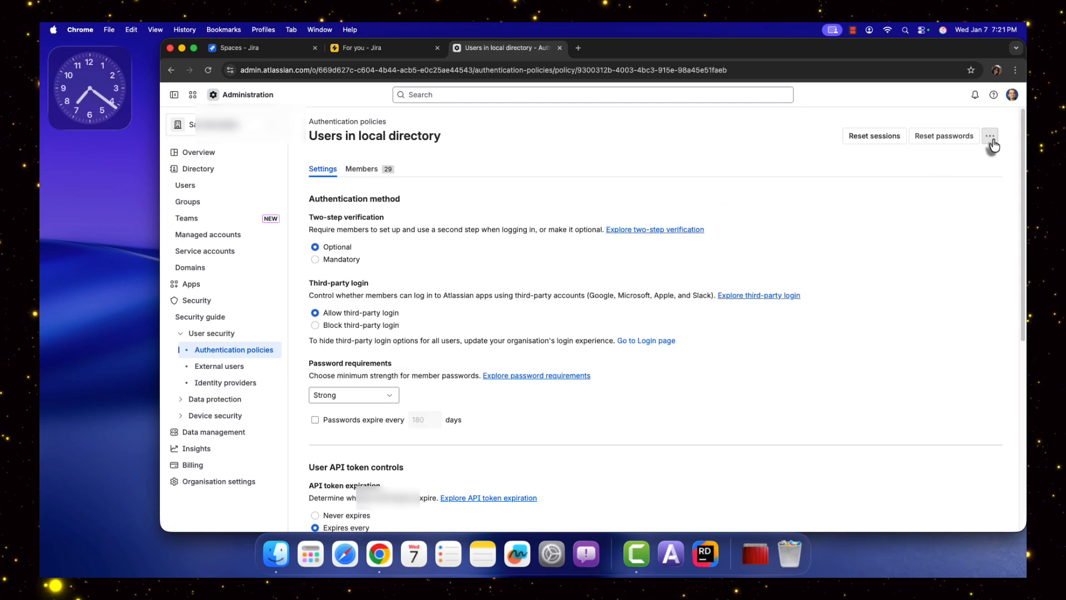
{"action": "left_click", "coordinate": [992, 141]}
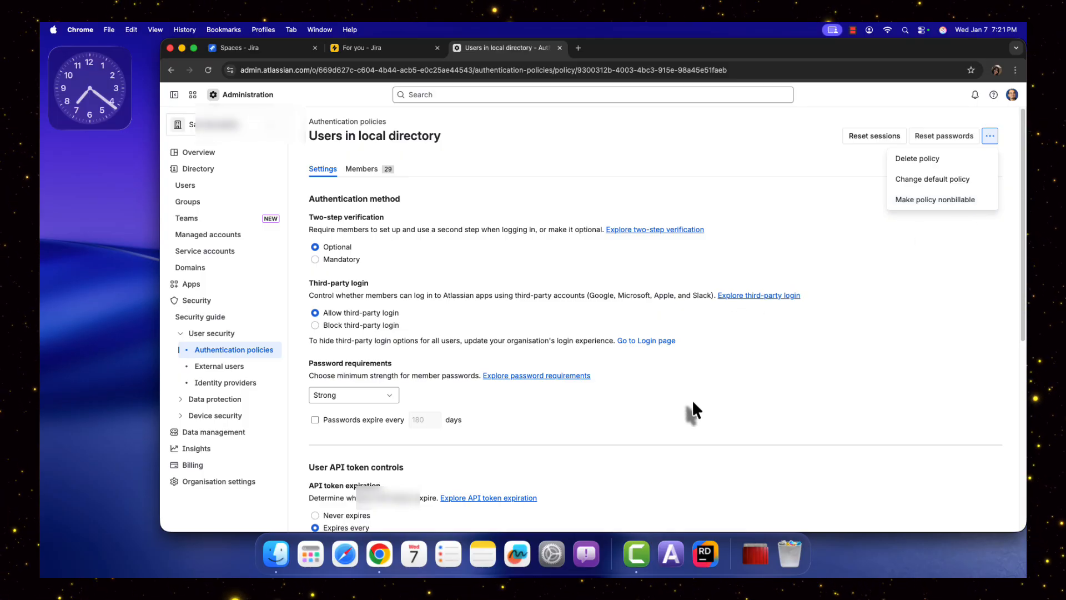
{"action": "scroll", "coordinate": [694, 410], "scroll_direction": "down", "scroll_amount": 1}
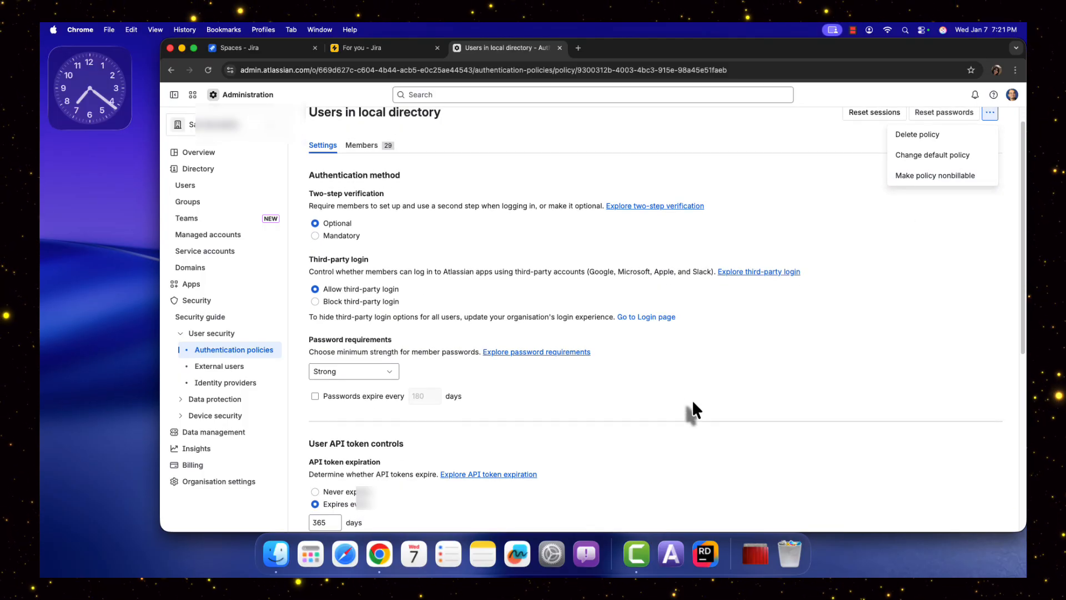
{"action": "scroll", "coordinate": [693, 408], "scroll_direction": "up", "scroll_amount": 1}
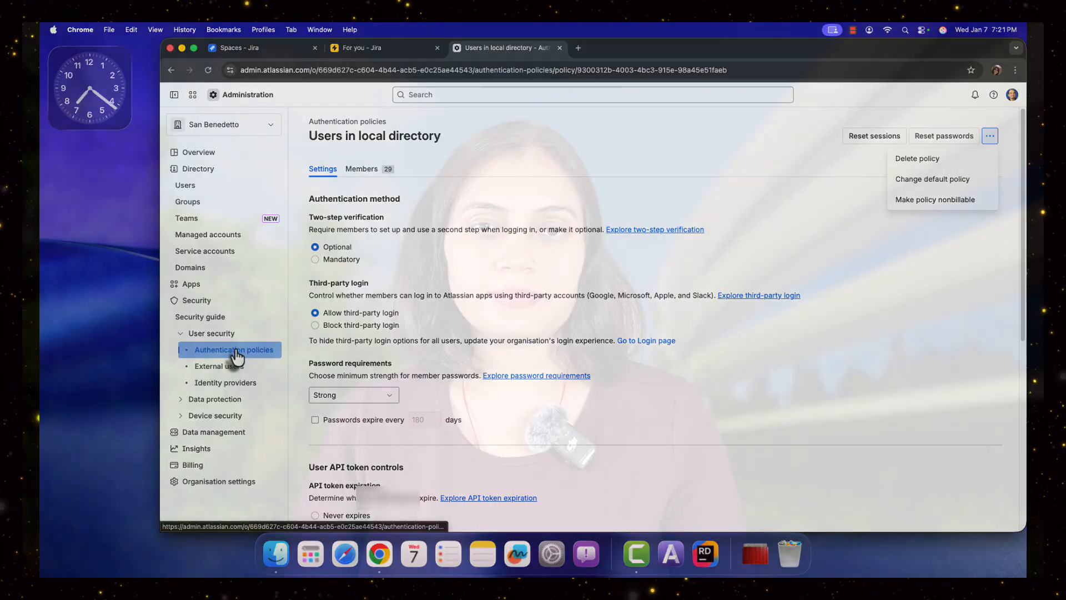